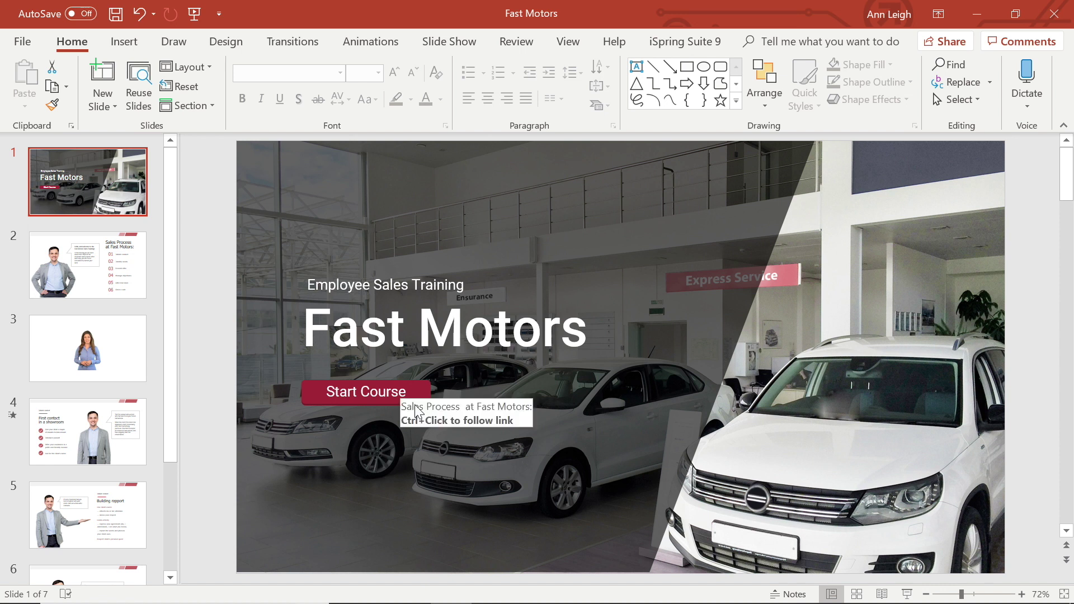
- Switch to the iSpring Suite 9 ribbon and launch Record Audio narration
left_click(674, 44)
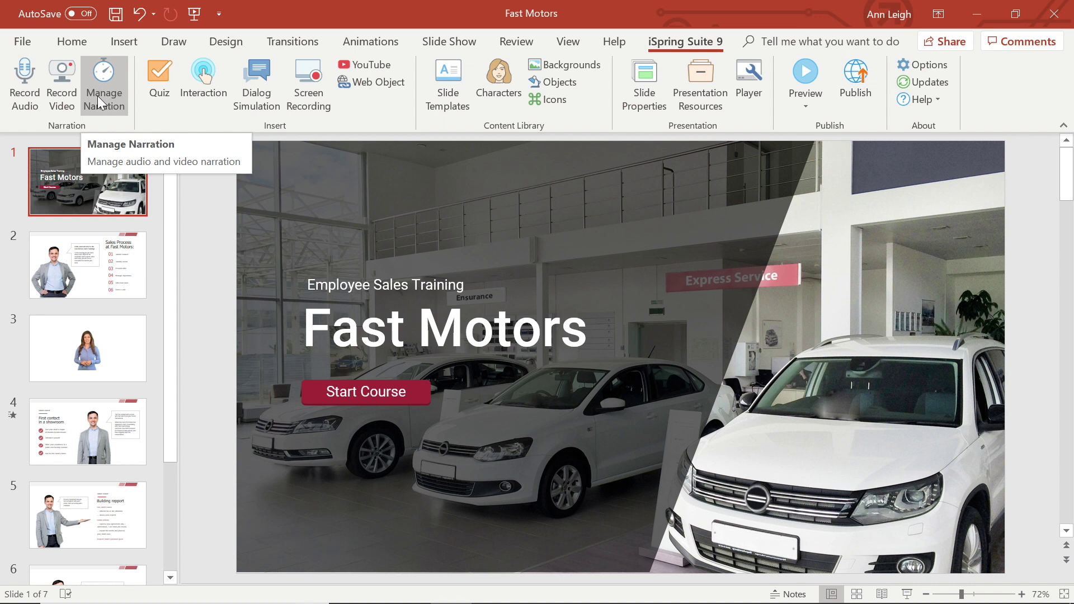
left_click(23, 86)
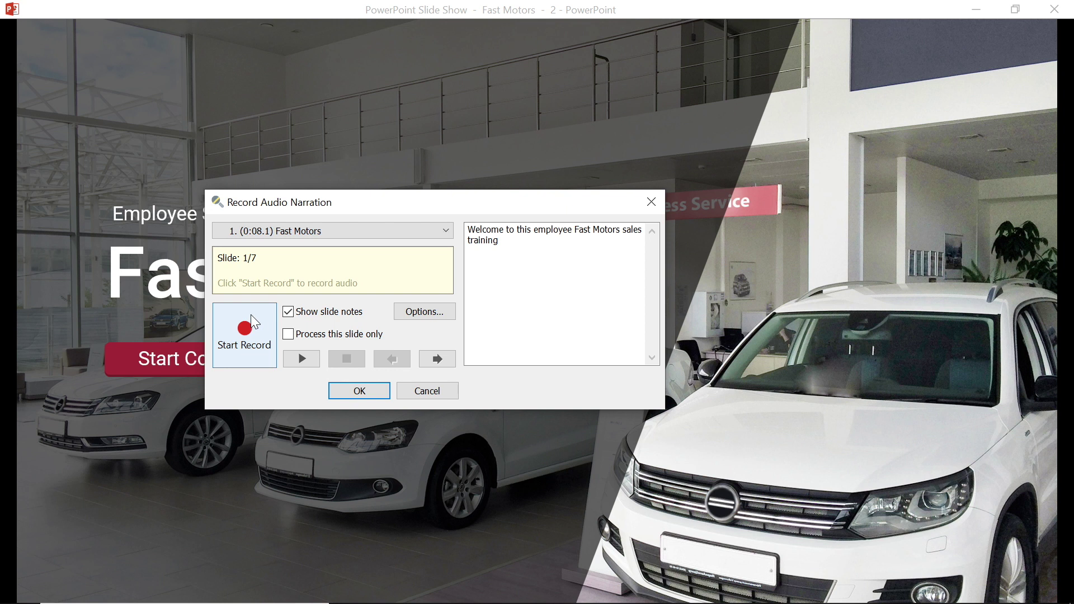
- Check the recording Options and keep the default H5 microphone
left_click(427, 313)
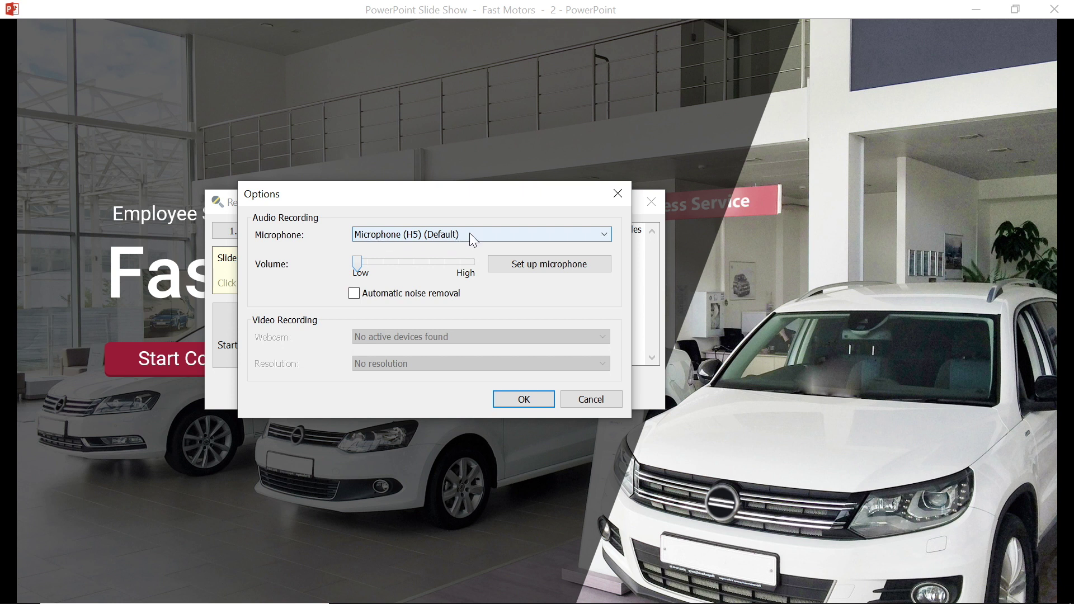
left_click(520, 399)
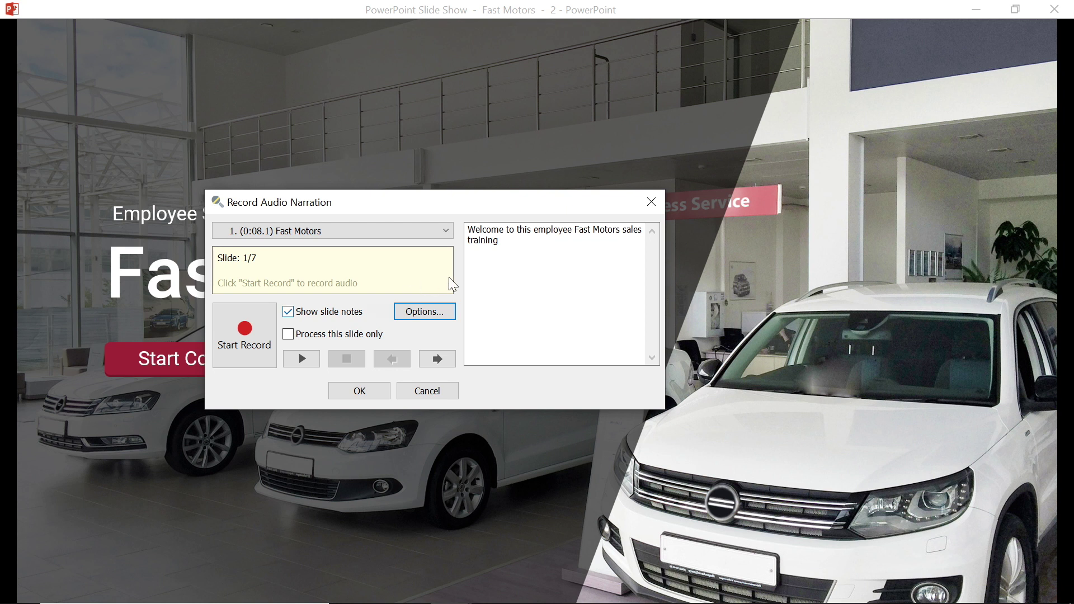
- Make slide 1's note read 'sales training...', select slide 1 and start recording
left_click(507, 245)
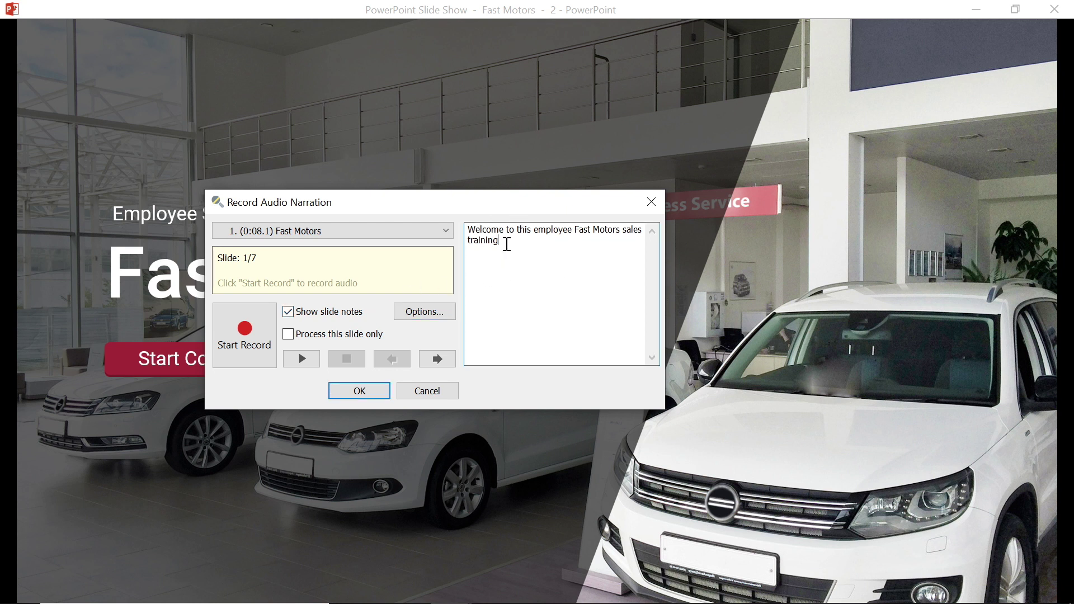
type("...")
left_click(343, 233)
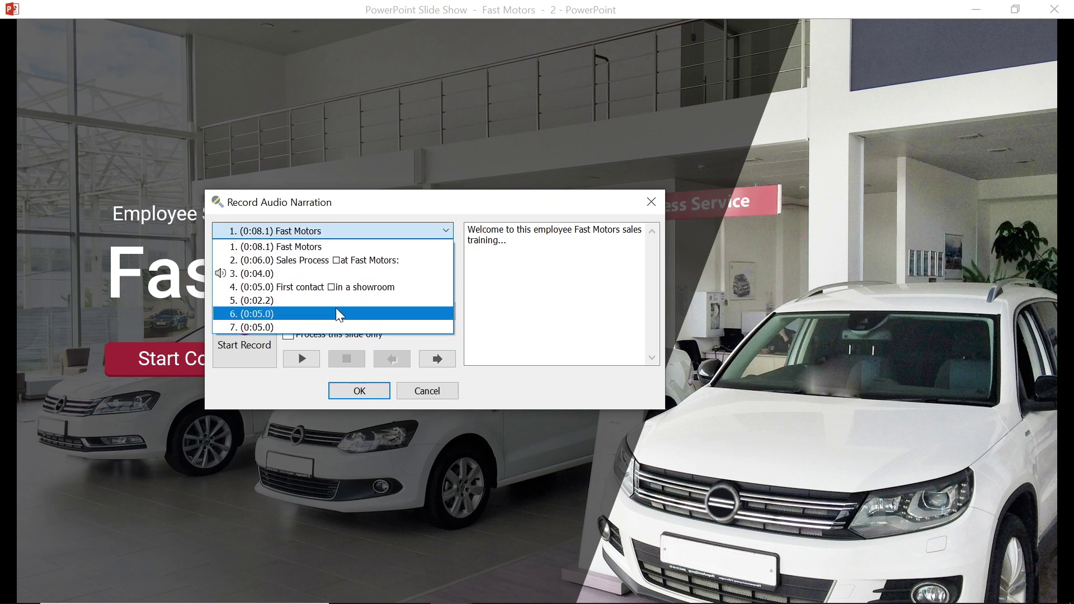
left_click(300, 247)
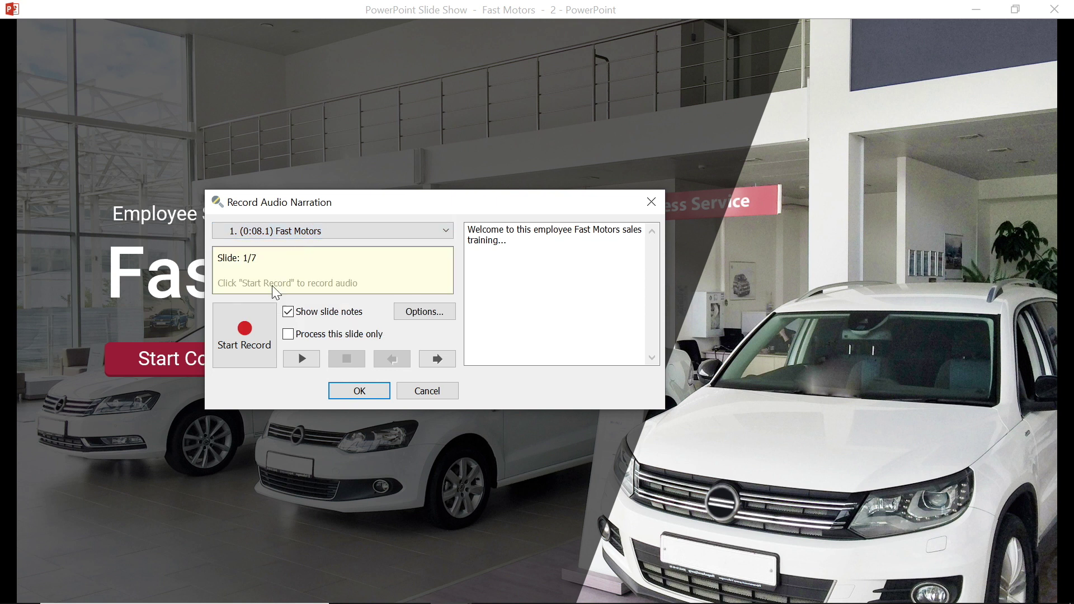
left_click(257, 350)
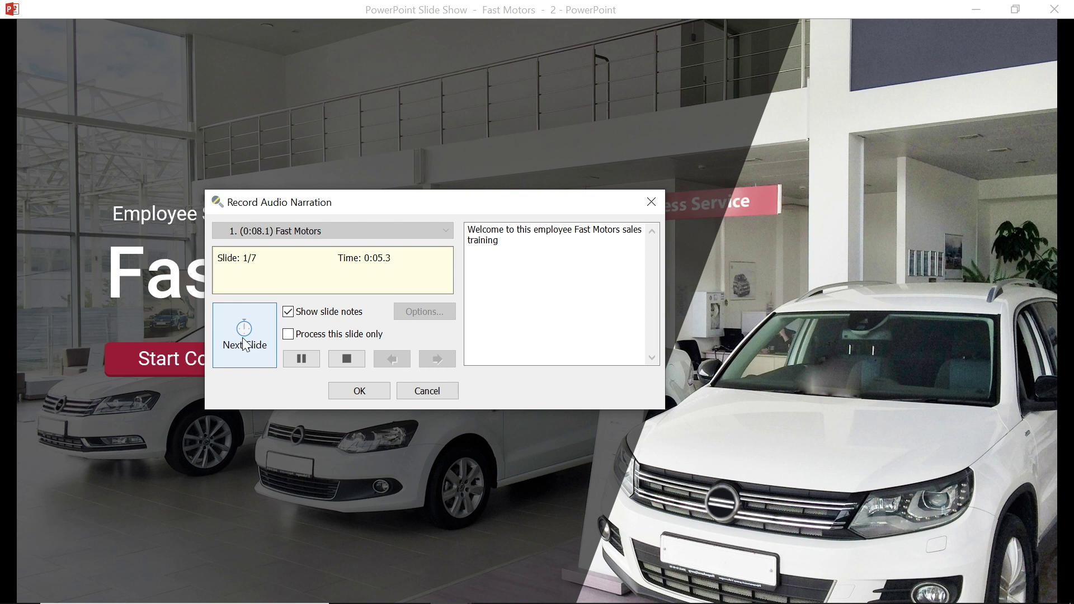
- Narrate slide 2 with two pause-and-resume breaks, then advance to slide 3
left_click(245, 340)
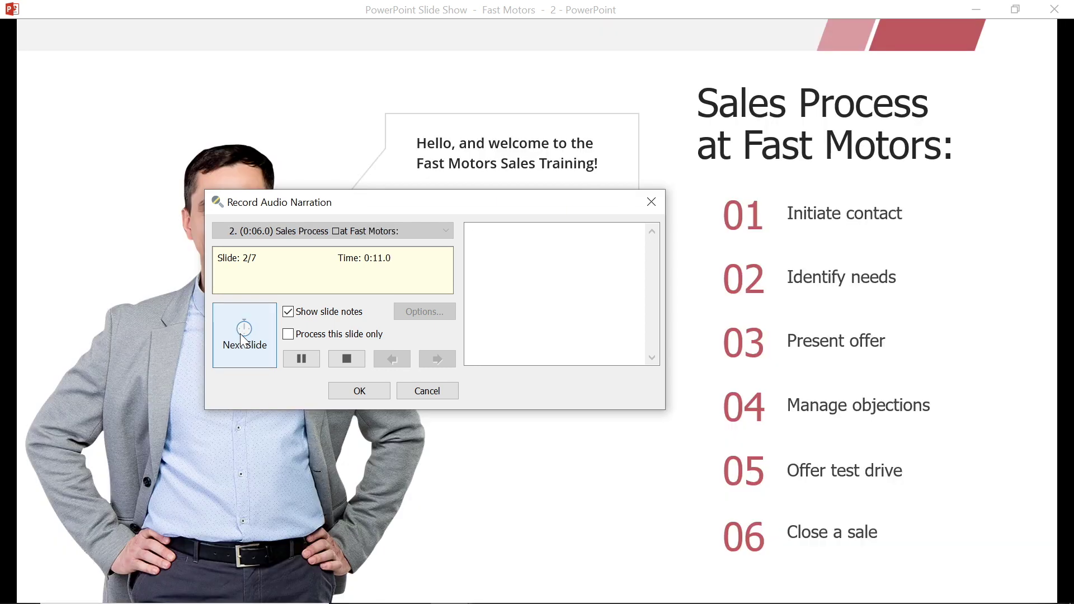
left_click(305, 360)
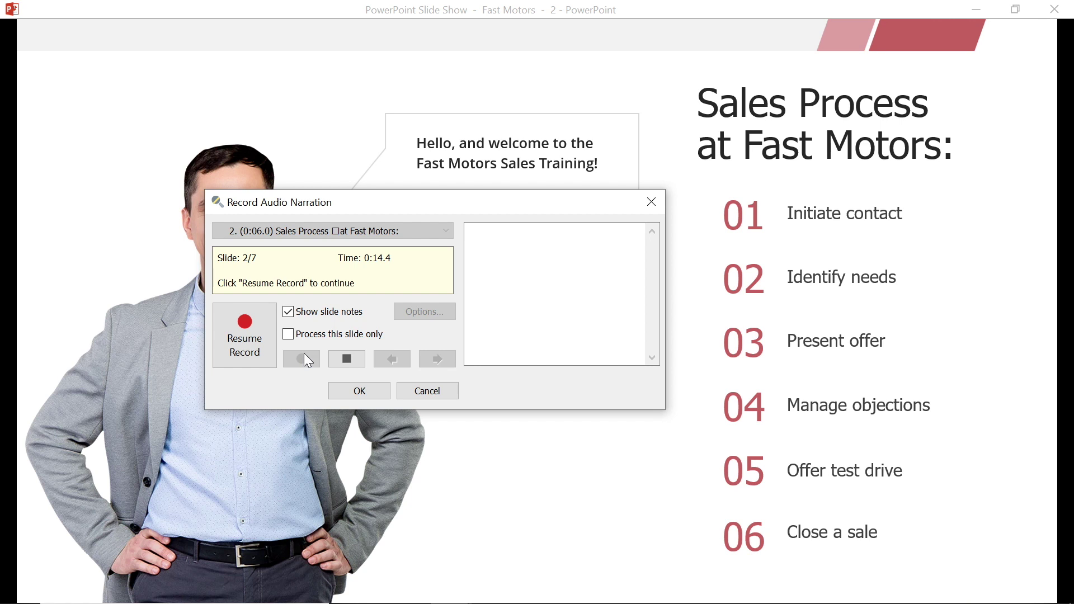
left_click(250, 350)
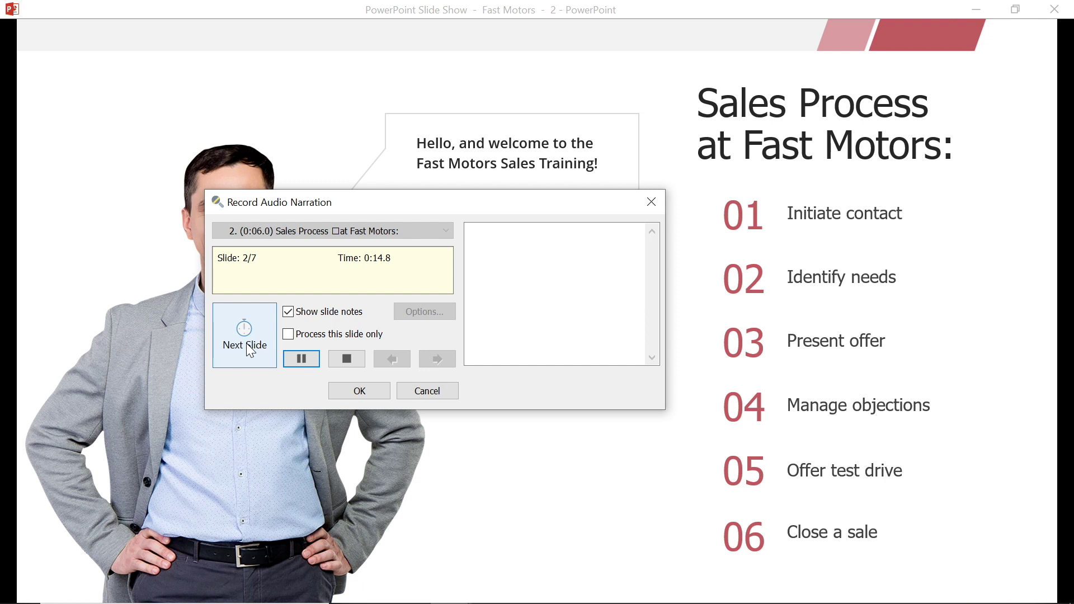
left_click(301, 360)
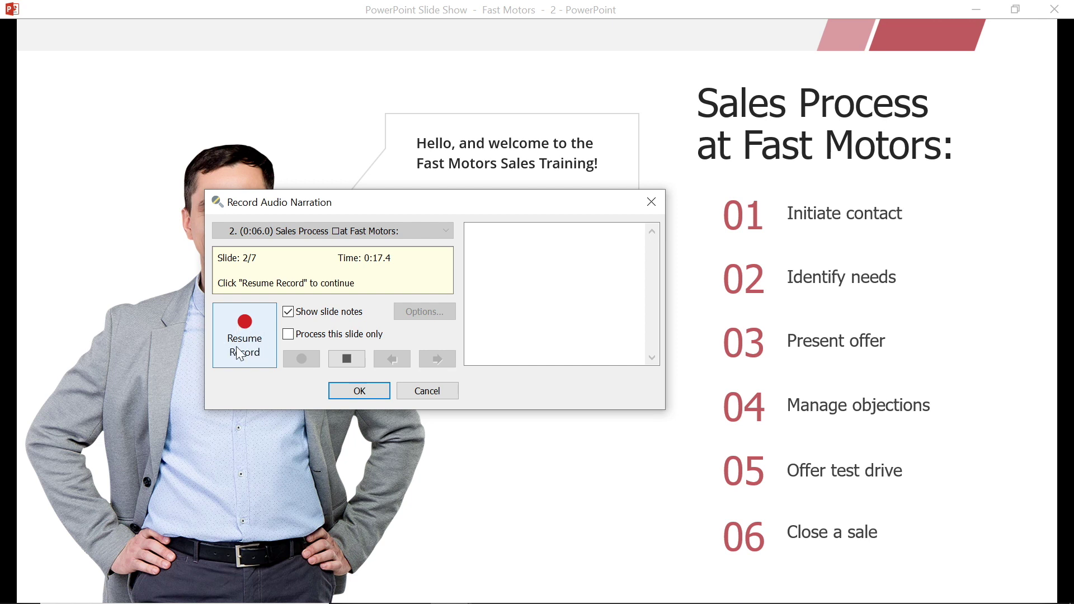
left_click(247, 331)
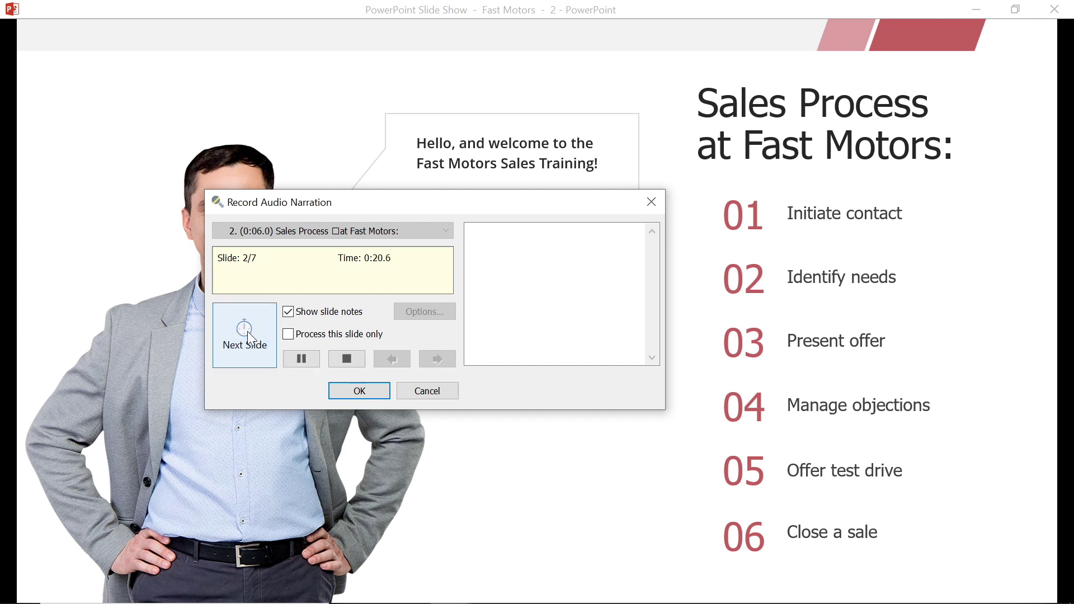
left_click(235, 329)
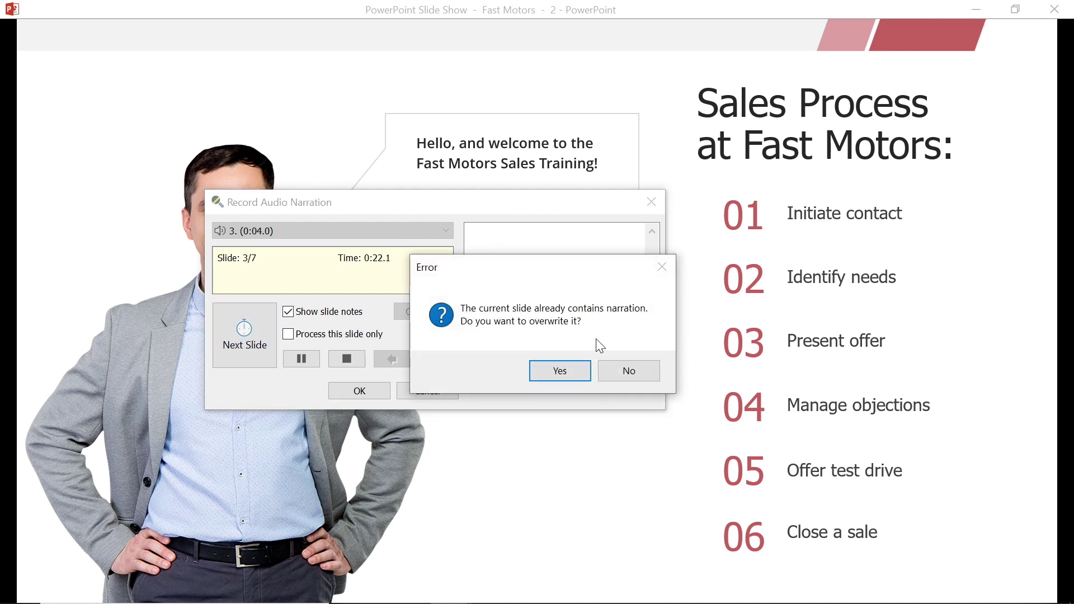
- Overwrite slide 3's existing narration, move to slide 4, and pause and resume
left_click(563, 375)
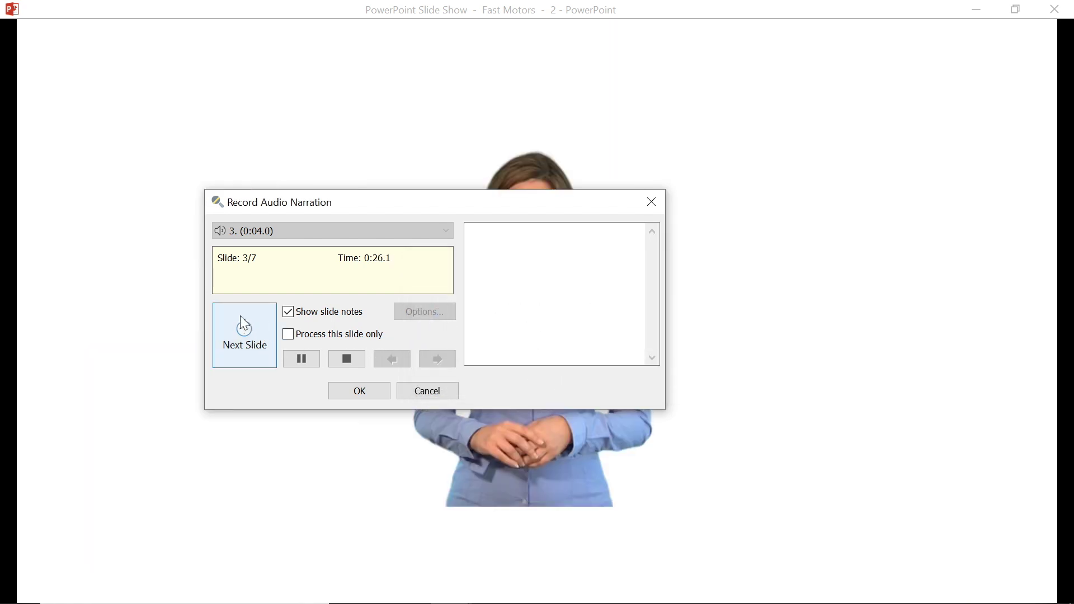
left_click(248, 346)
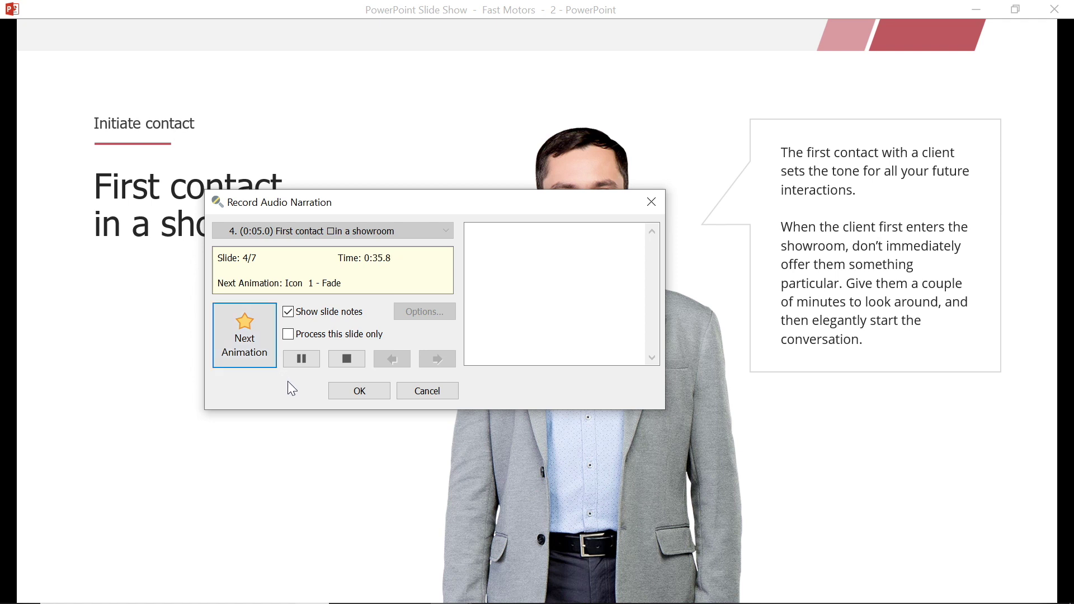
left_click(299, 361)
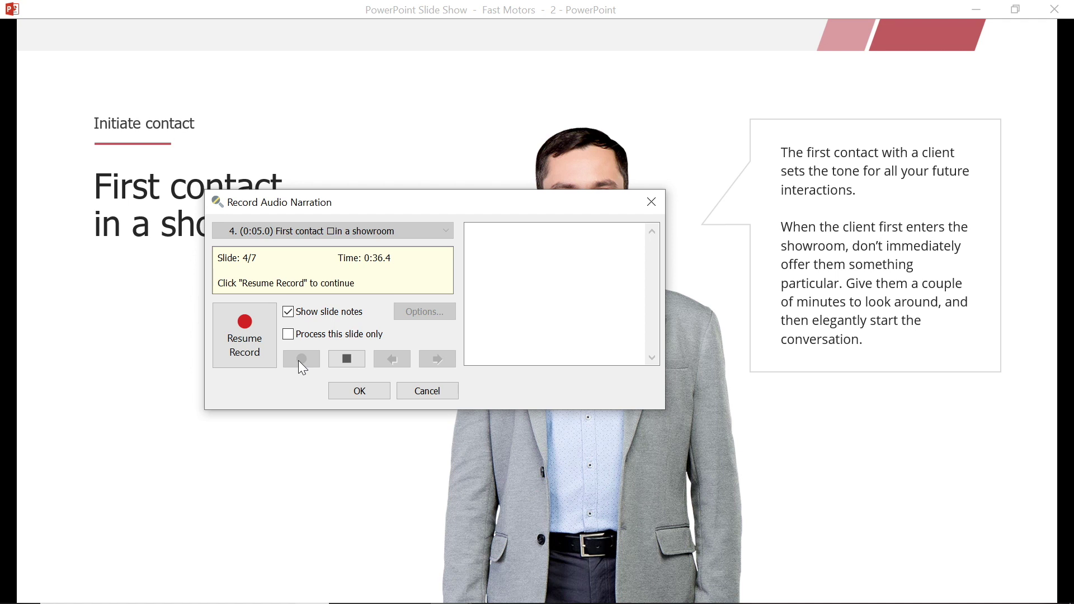
left_click(260, 354)
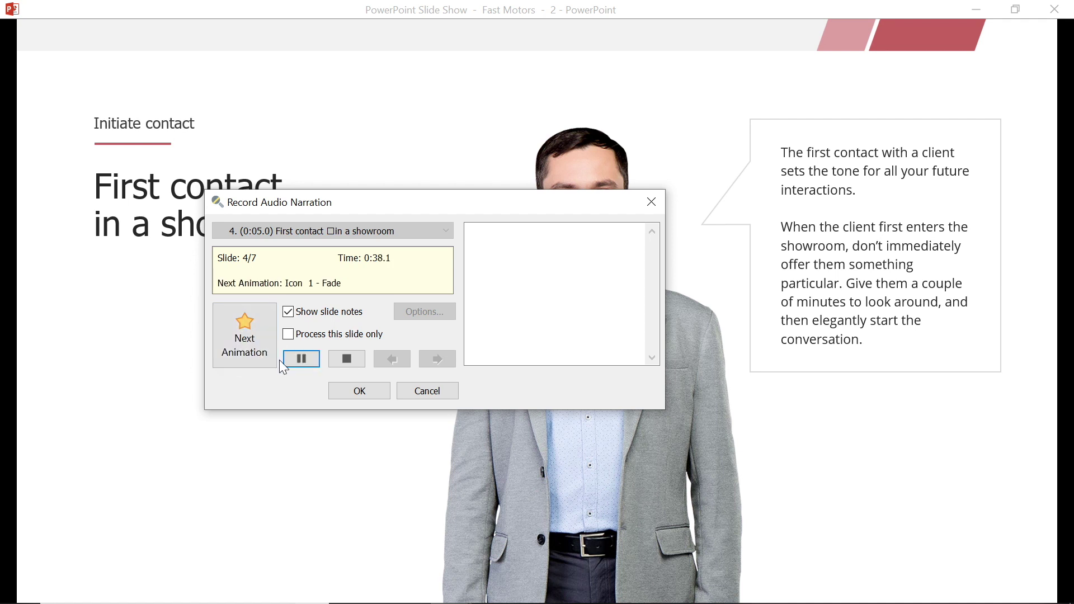
- Reveal slide 4's four checklist items, then narrate slides 5 and 6 to reach slide 7
left_click(265, 347)
left_click(265, 348)
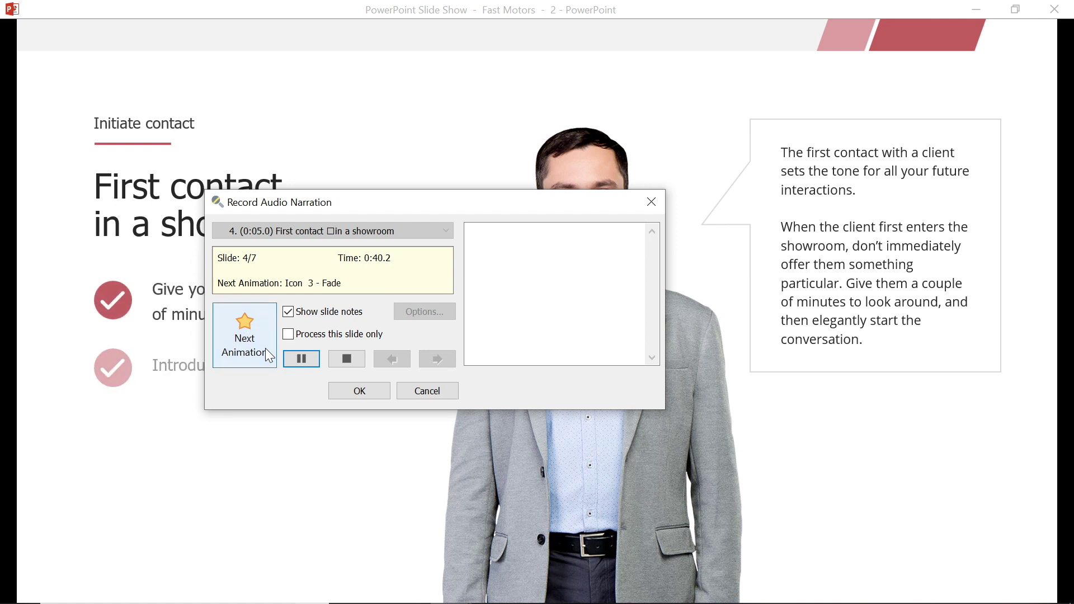
left_click(265, 348)
left_click(265, 348)
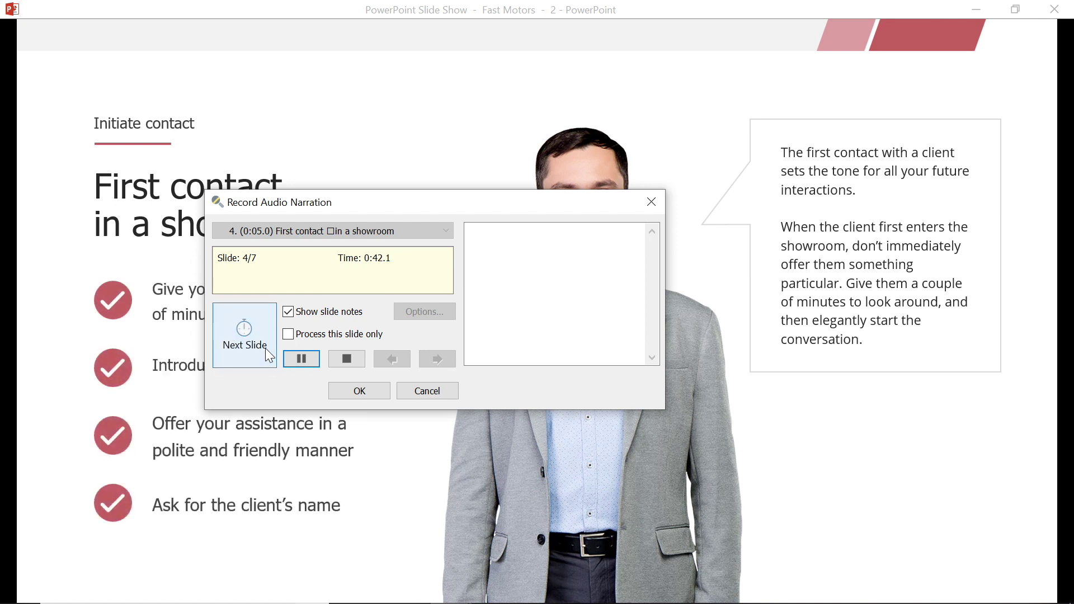
left_click(265, 348)
left_click(265, 348)
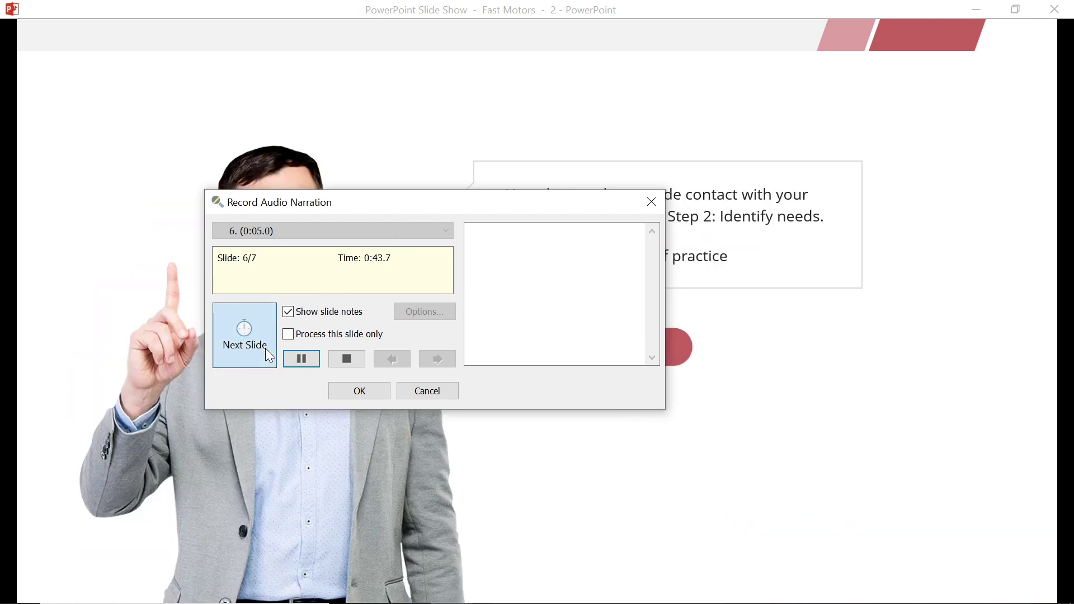
left_click(269, 356)
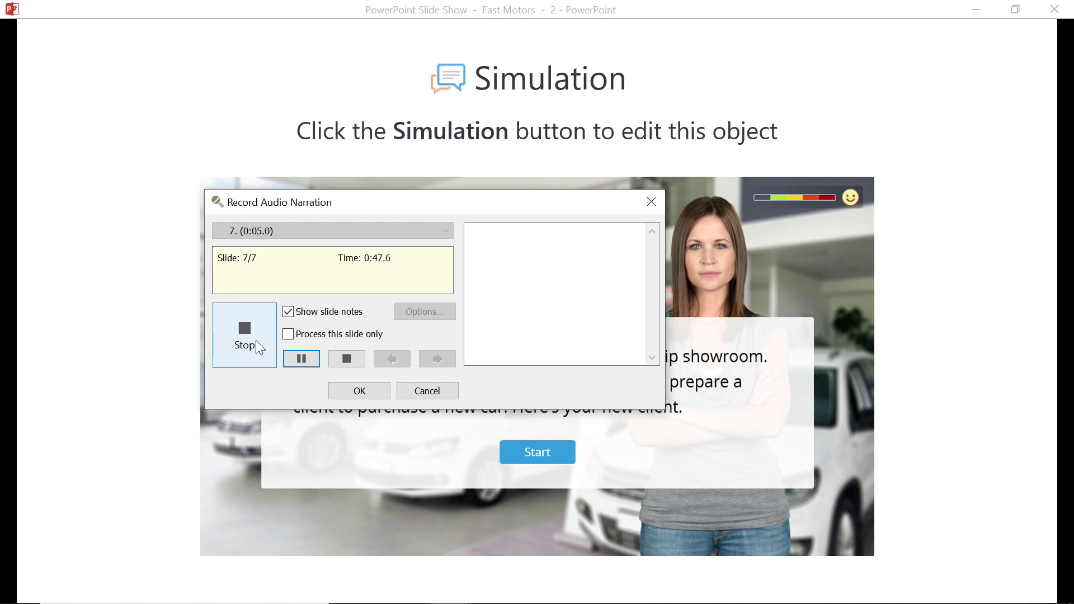
- Stop the recording, preview a bit of playback, accept it, and select the Fast Motors title slide
left_click(257, 343)
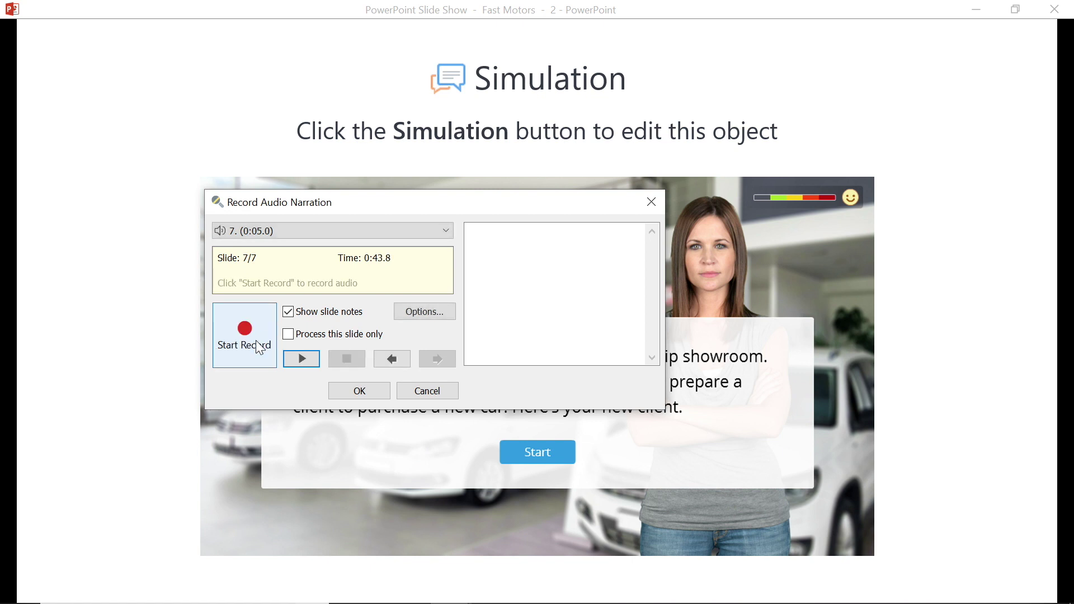
left_click(311, 362)
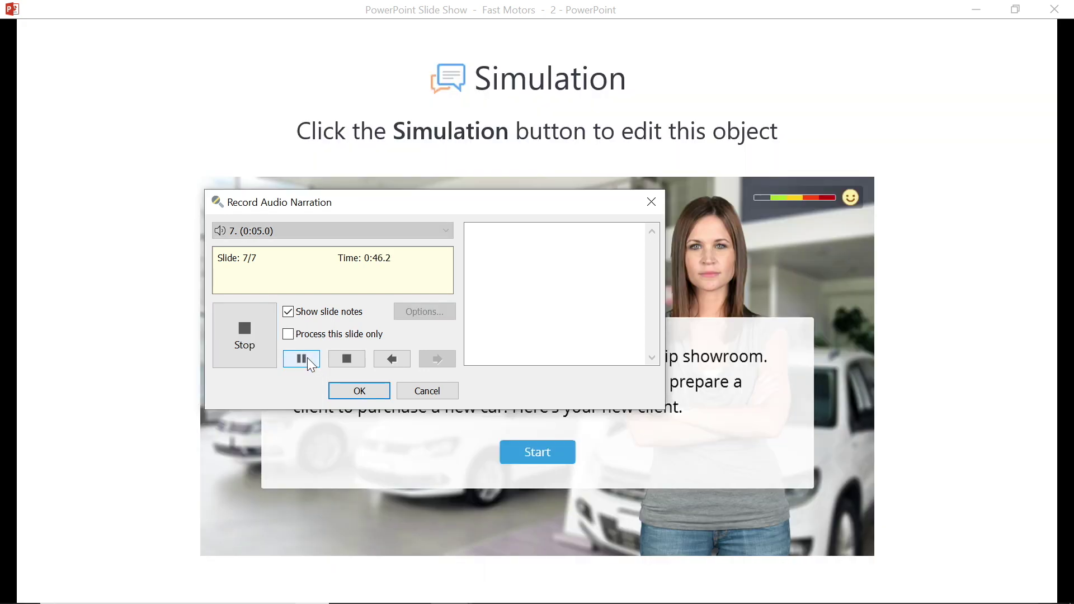
left_click(308, 360)
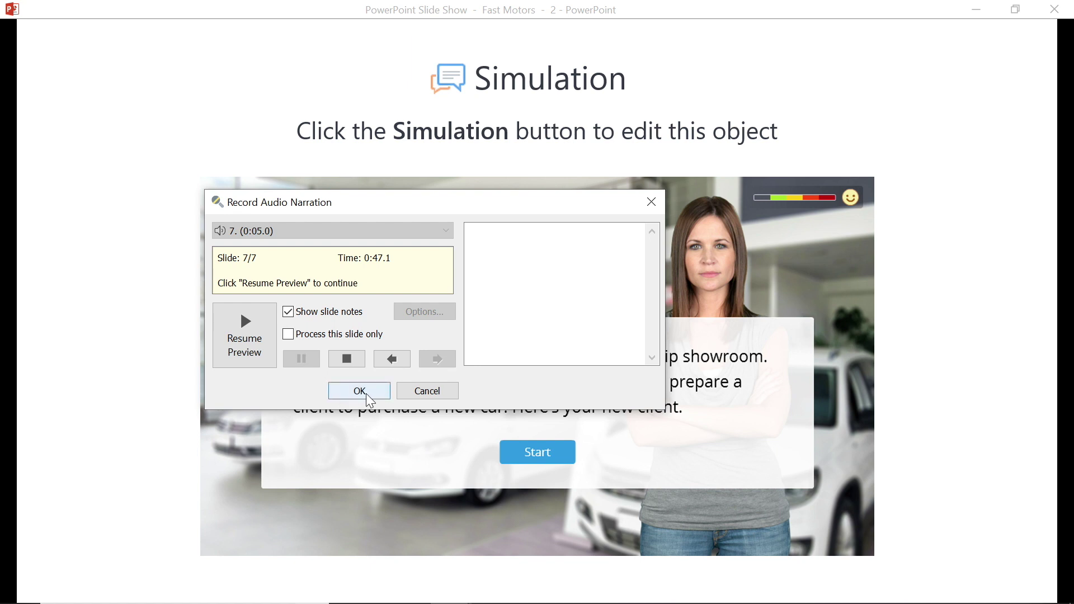
left_click(349, 401)
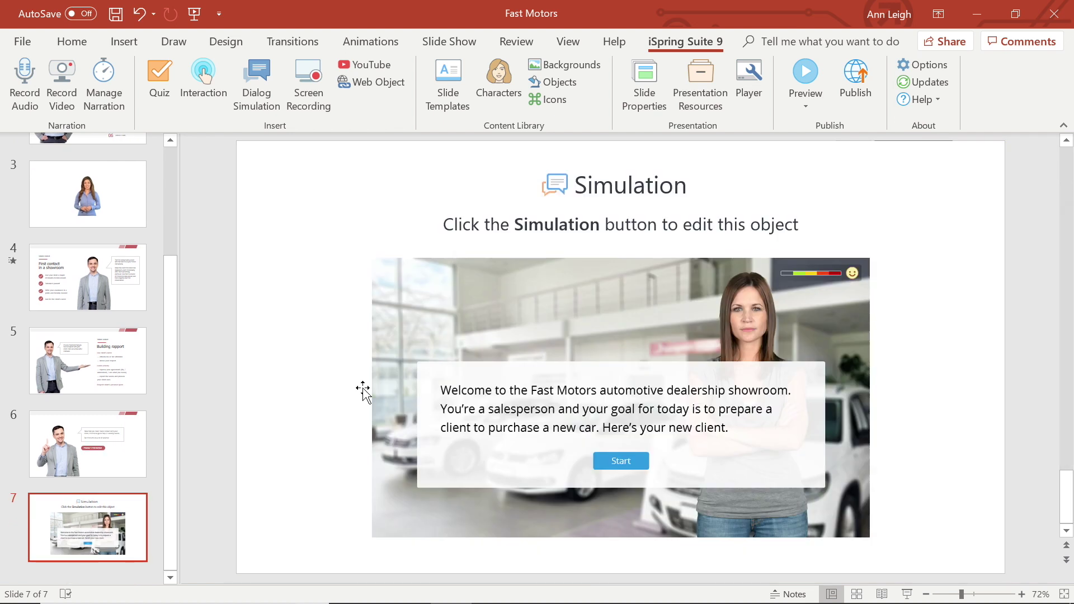
left_click_drag(169, 409, 122, 161)
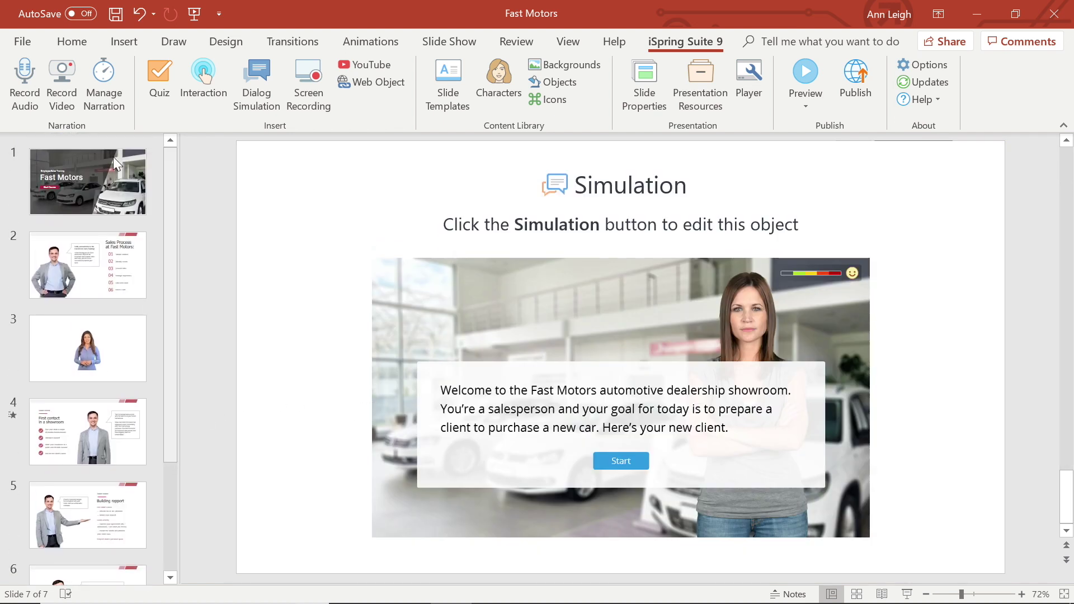
left_click(105, 163)
- Review the 0:48.82 narration clips in the Narration Editor, then save and close it
left_click(104, 89)
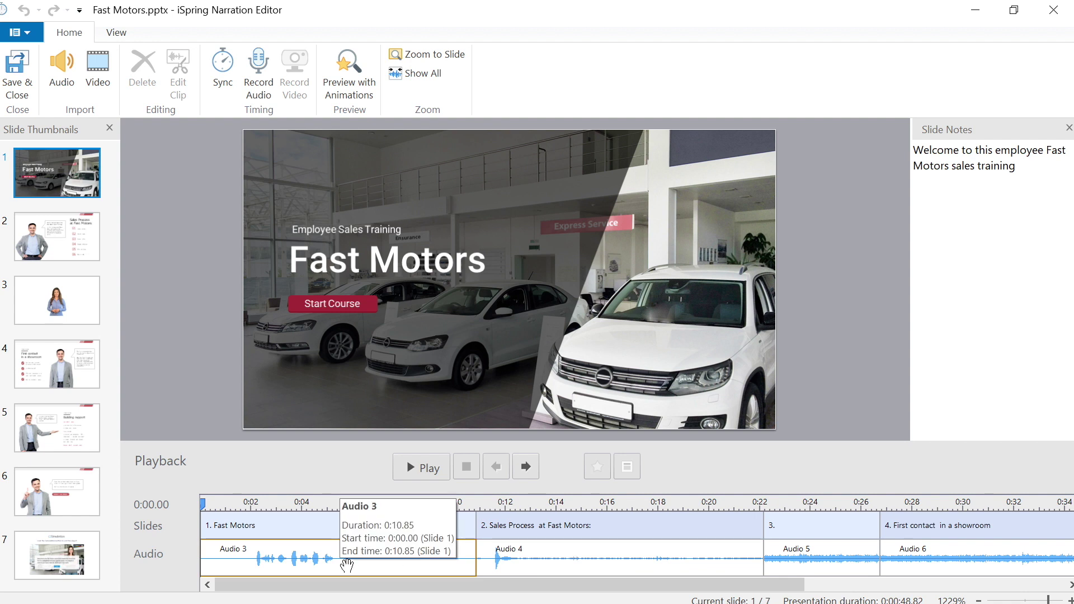
left_click(17, 73)
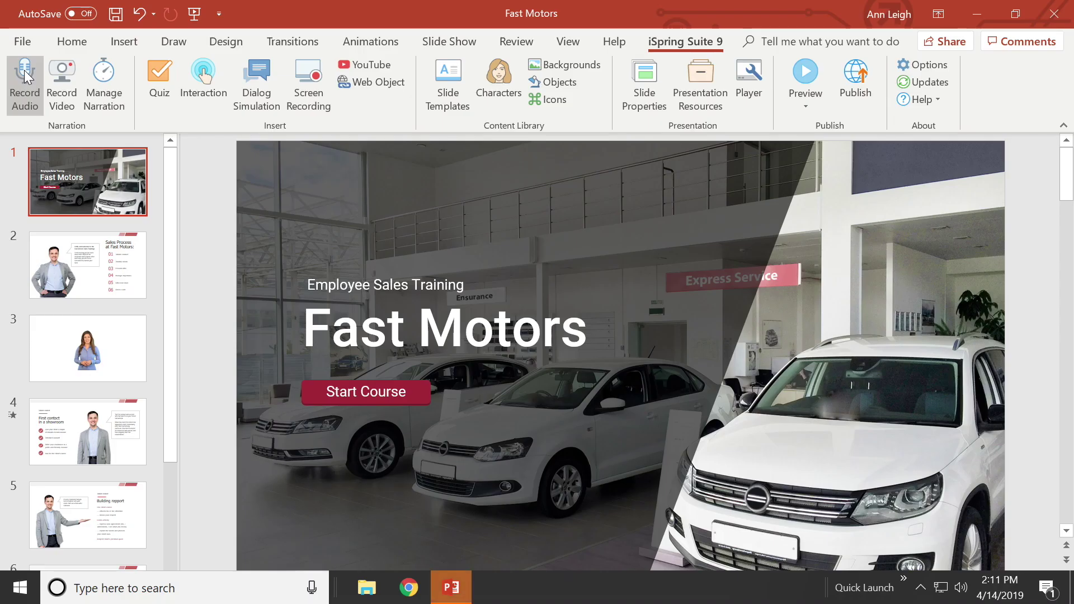
- Browse File Explorer to Fast Motors > audio2 > files to view the seven audio files
left_click(366, 587)
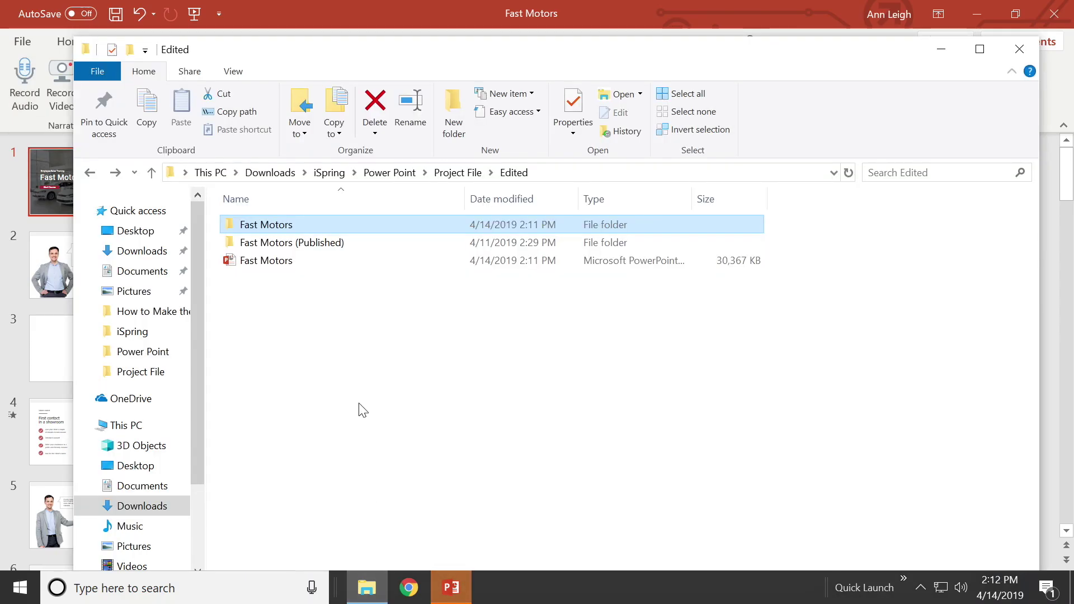
left_click(268, 226)
double_click(268, 225)
double_click(265, 223)
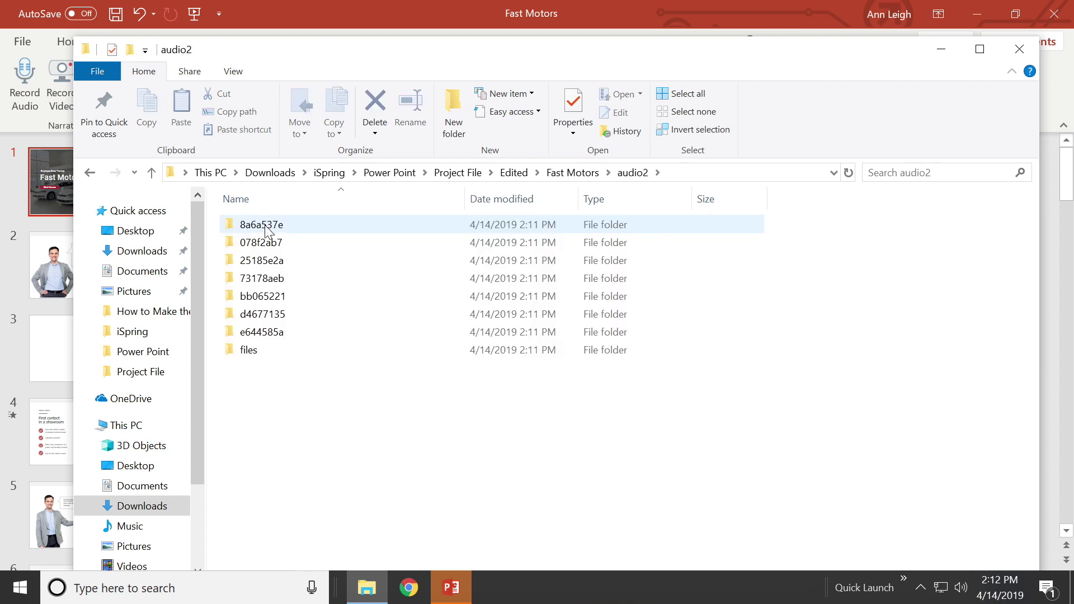
double_click(250, 351)
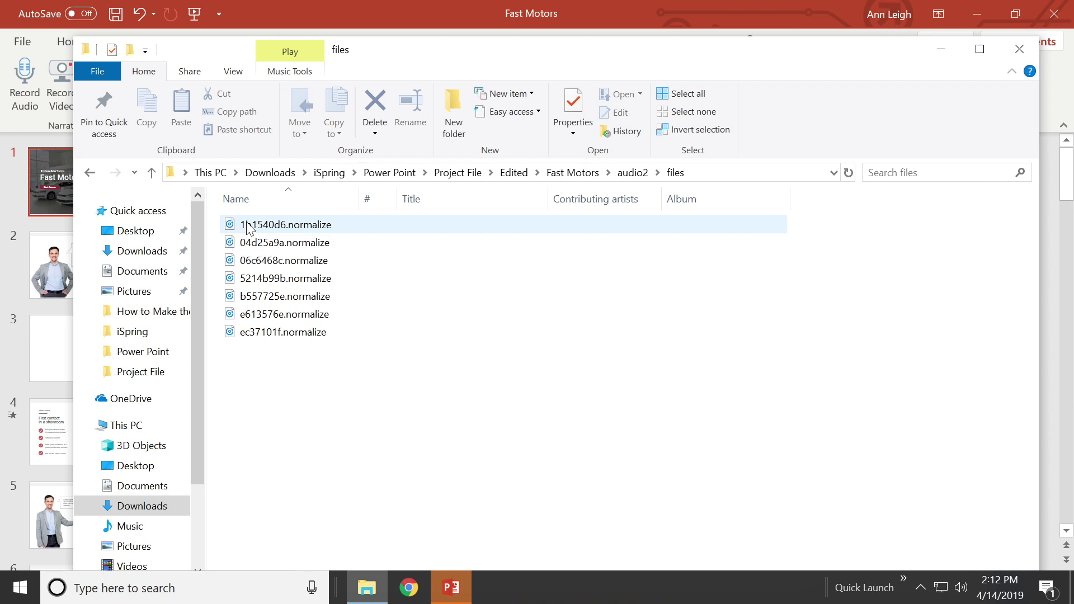